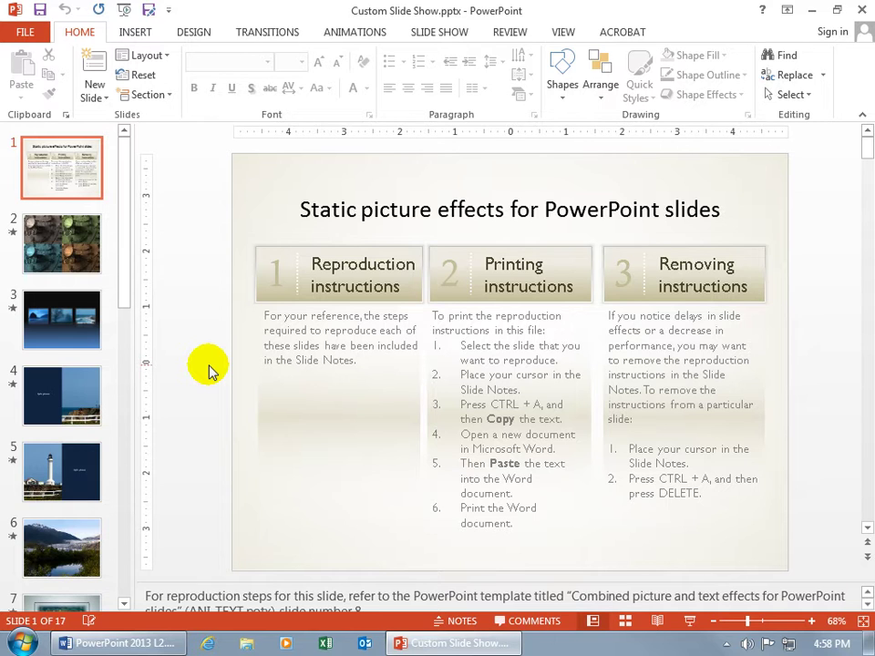
- Start a new custom show from Slide Show > Custom Shows and name it Beginners
{"action": "left_click", "coordinate": [442, 34]}
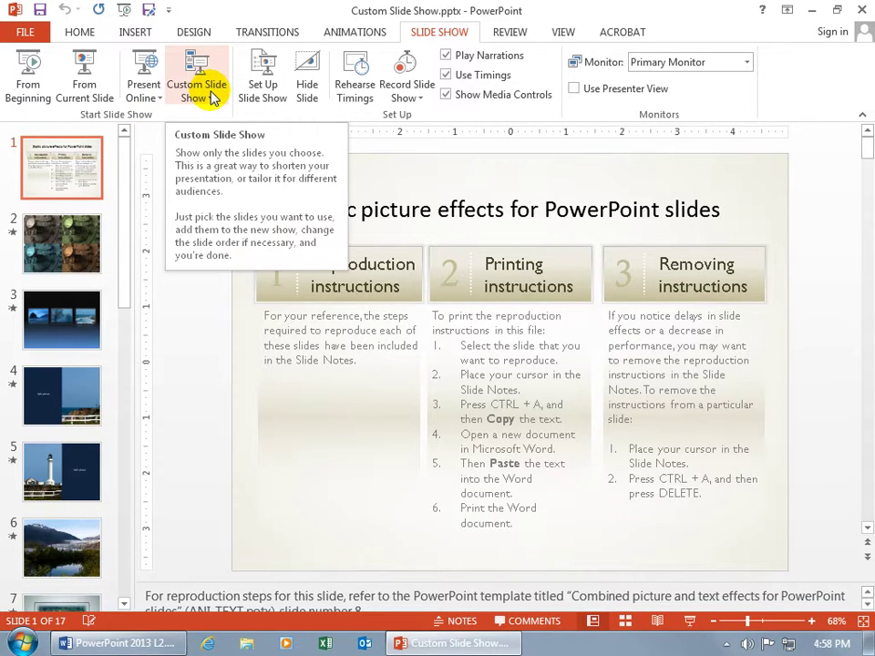
{"action": "left_click", "coordinate": [211, 95]}
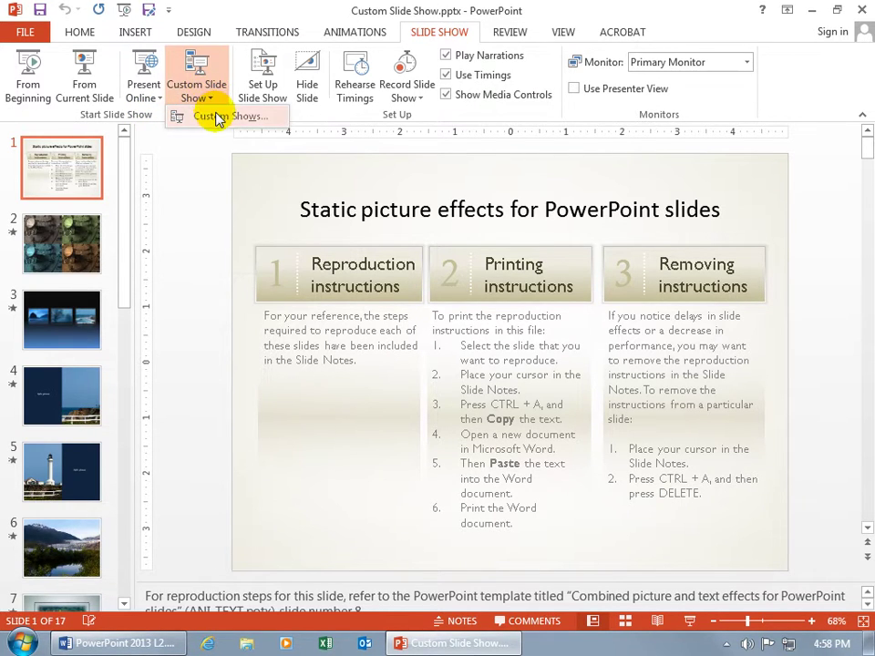
{"action": "left_click", "coordinate": [214, 114]}
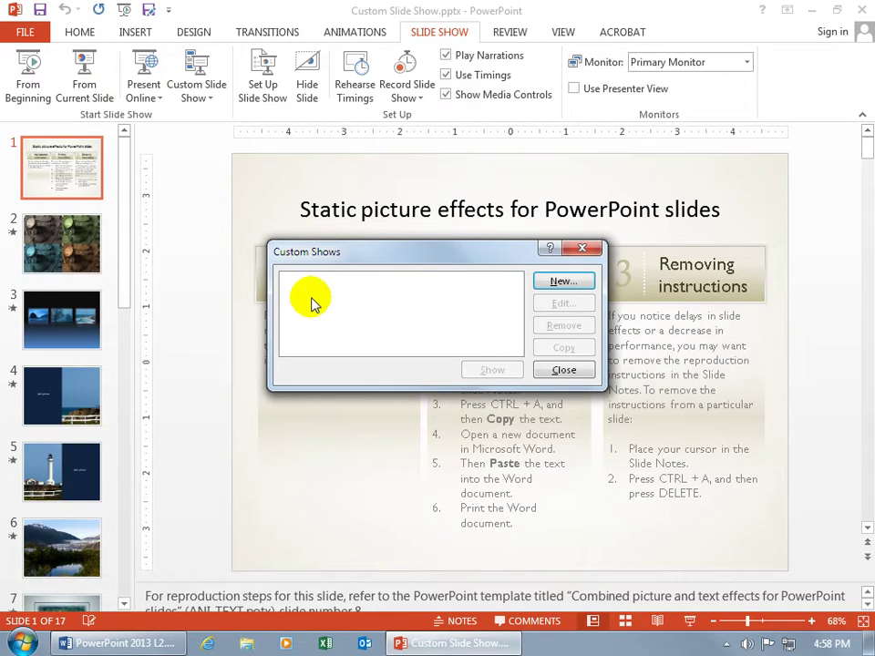
{"action": "left_click", "coordinate": [561, 281]}
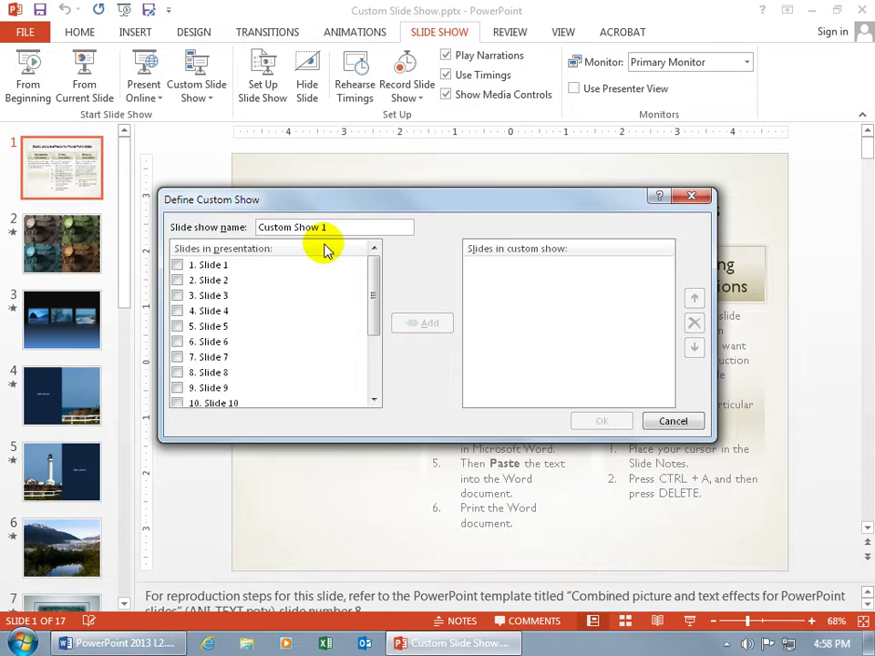
{"action": "left_click_drag", "start_coordinate": [338, 230], "coordinate": [221, 235]}
{"action": "key", "text": "BackSpace"}
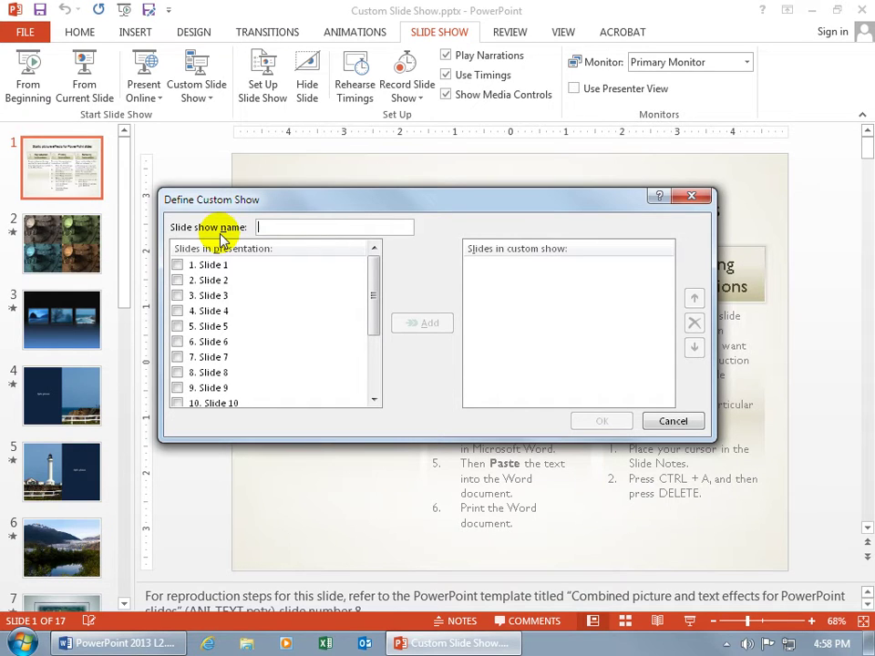
{"action": "type", "text": "Beginners"}
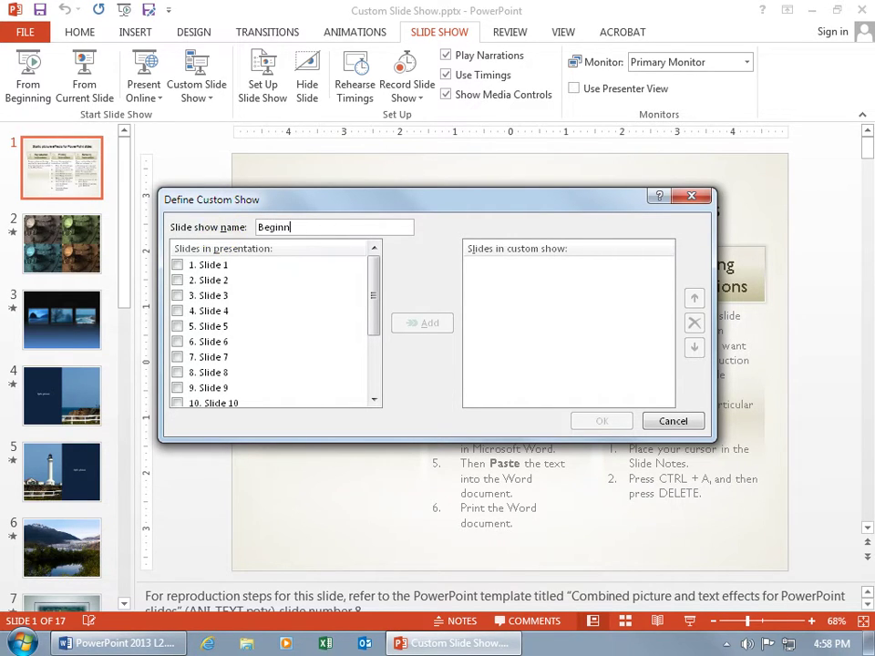
- Tick Slides 1 through 7 and add them to the Beginners show
{"action": "left_click", "coordinate": [178, 265]}
{"action": "left_click", "coordinate": [178, 280]}
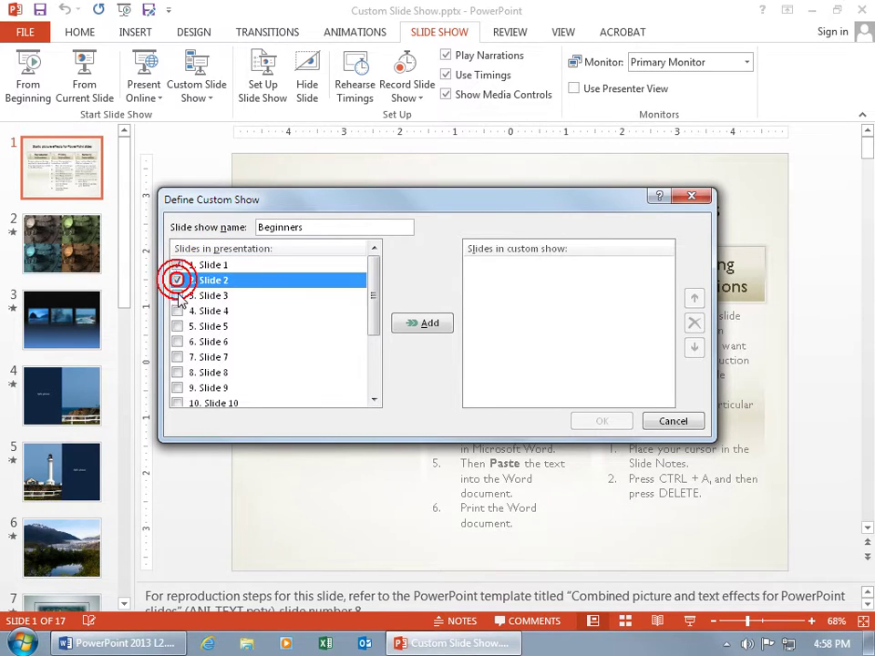
{"action": "left_click", "coordinate": [178, 296]}
{"action": "left_click", "coordinate": [178, 311]}
{"action": "left_click", "coordinate": [177, 326]}
{"action": "left_click", "coordinate": [177, 342]}
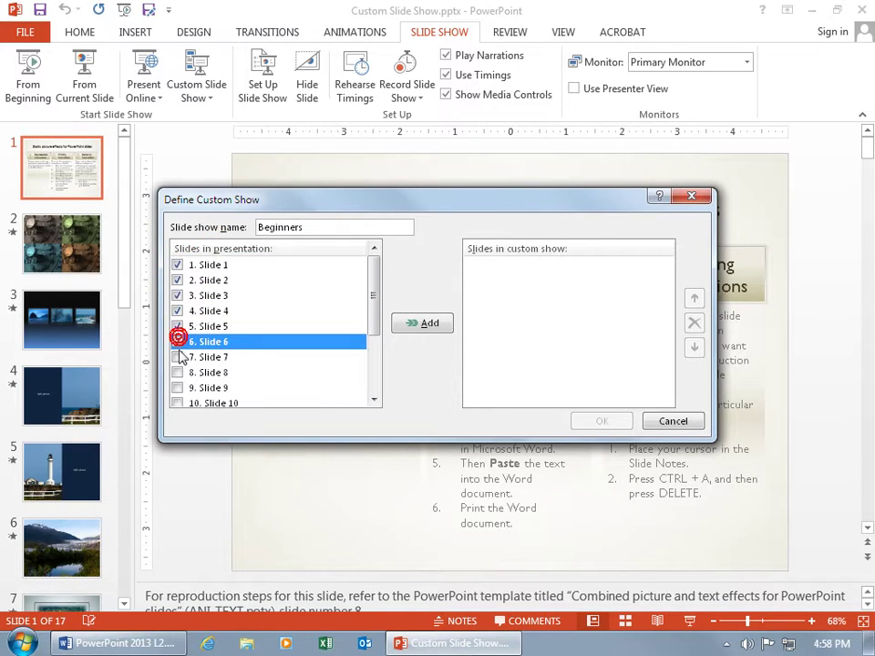
{"action": "left_click", "coordinate": [178, 357]}
{"action": "left_click", "coordinate": [429, 323]}
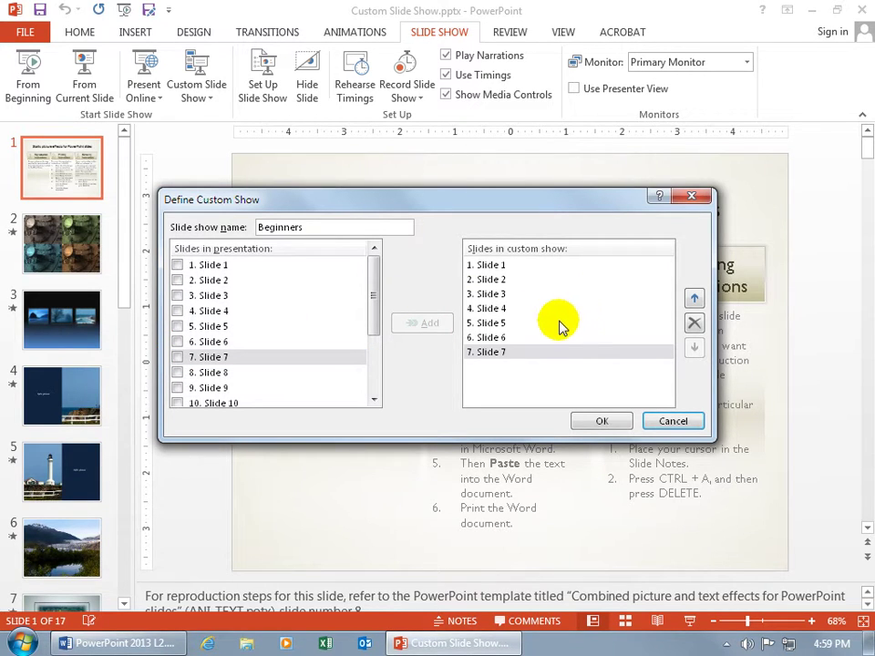
- Move Slide 7 up and back down to keep Slides 1–7 in order, then save Beginners
{"action": "left_click", "coordinate": [495, 353]}
{"action": "left_click", "coordinate": [694, 298]}
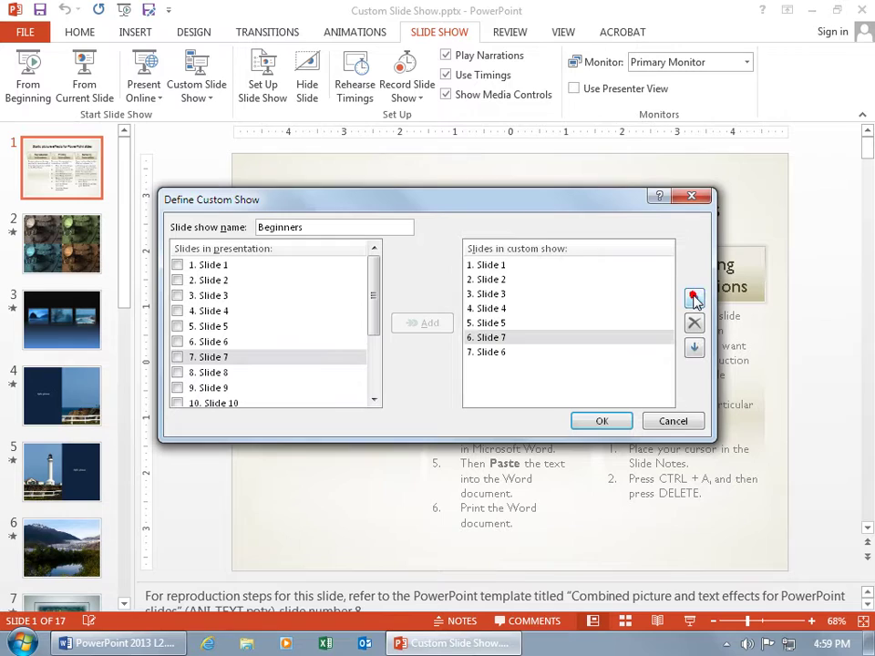
{"action": "left_click", "coordinate": [502, 338]}
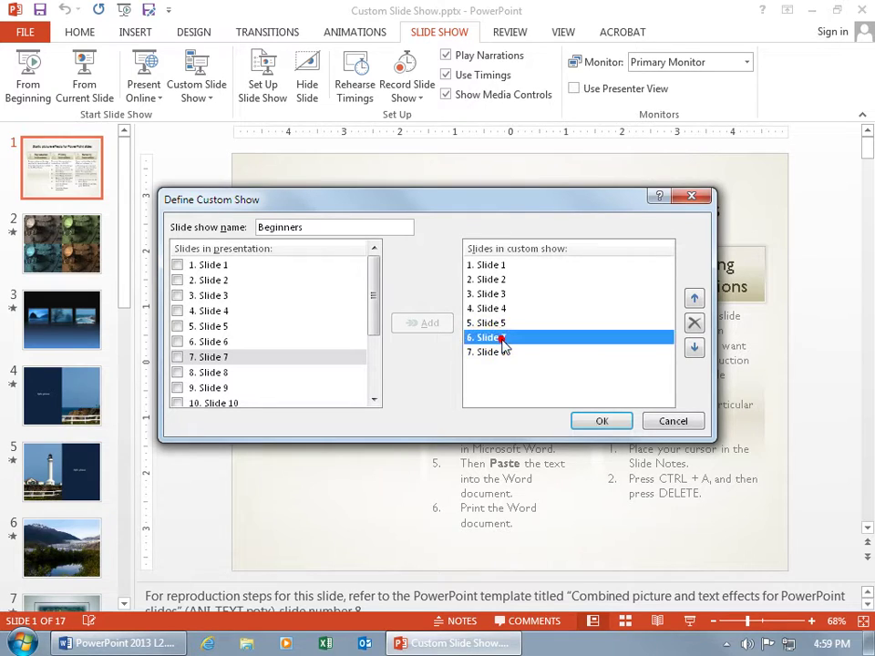
{"action": "left_click", "coordinate": [694, 348]}
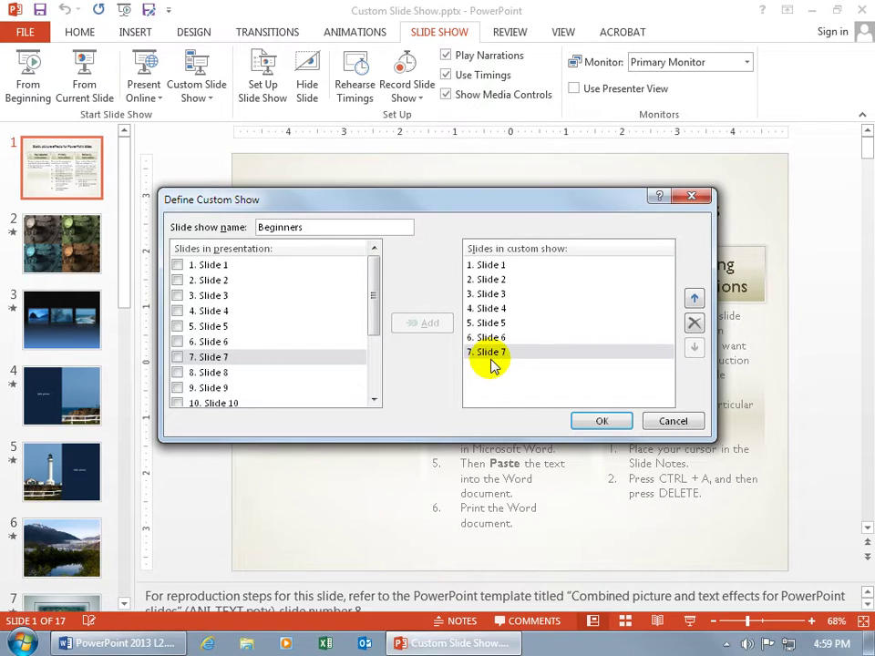
{"action": "left_click", "coordinate": [603, 421]}
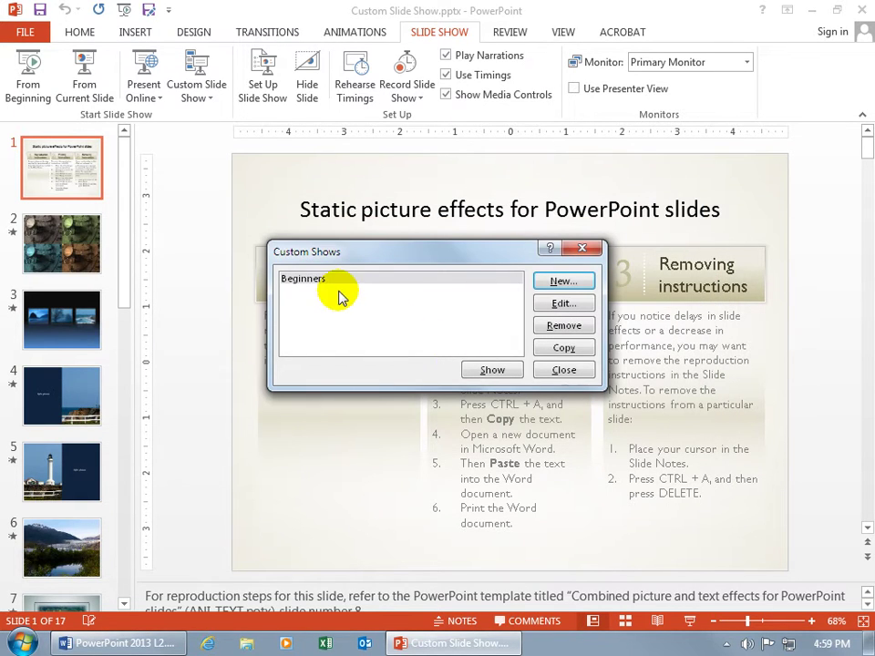
- Create and save a custom show named Intermediate containing Slides 8–12
{"action": "left_click", "coordinate": [562, 283]}
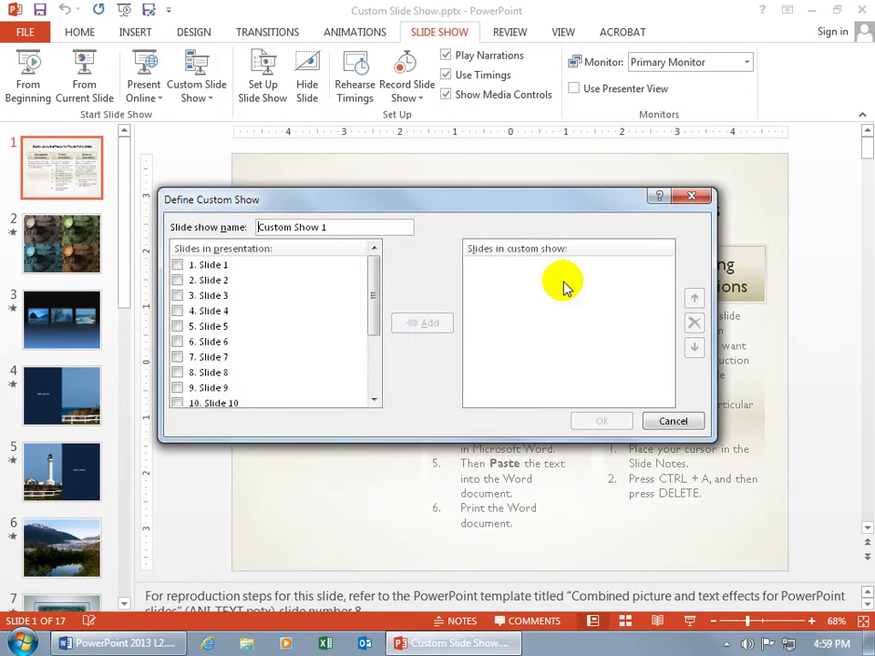
{"action": "left_click", "coordinate": [177, 372]}
{"action": "left_click_drag", "start_coordinate": [372, 305], "coordinate": [383, 355]}
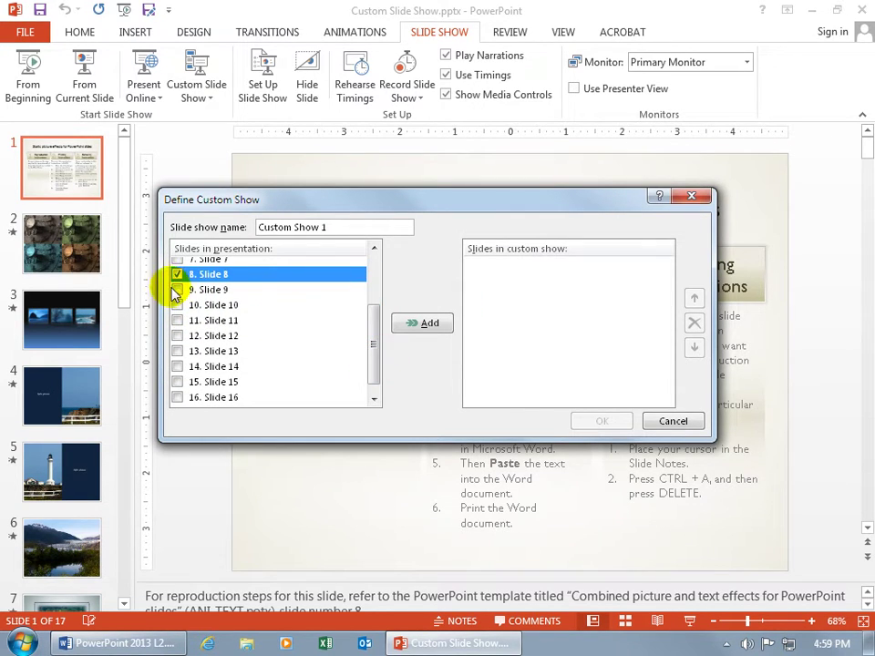
{"action": "left_click", "coordinate": [176, 290]}
{"action": "left_click", "coordinate": [177, 305]}
{"action": "left_click", "coordinate": [177, 321]}
{"action": "left_click", "coordinate": [177, 336]}
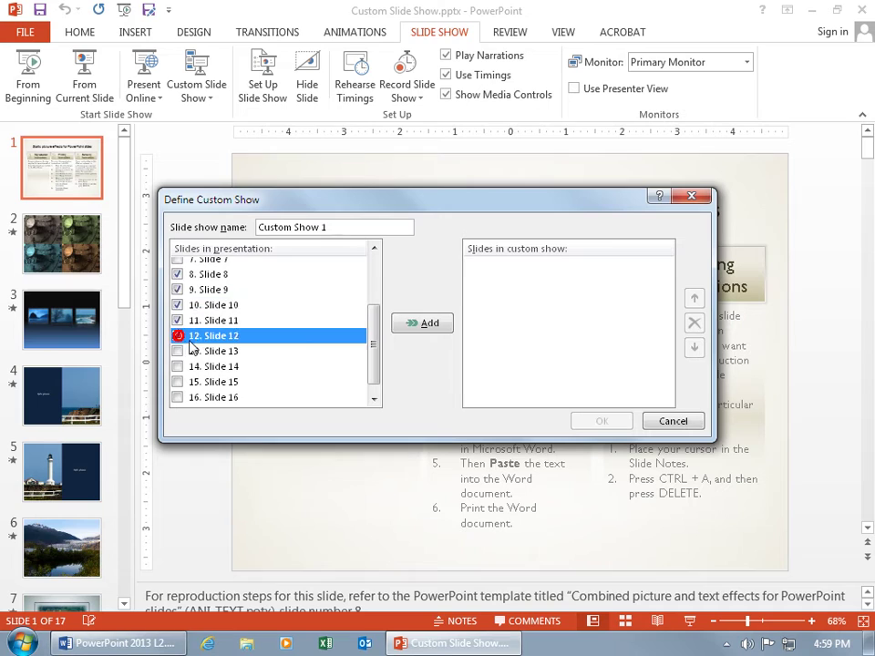
{"action": "left_click", "coordinate": [426, 324]}
{"action": "left_click_drag", "start_coordinate": [361, 231], "coordinate": [212, 208]}
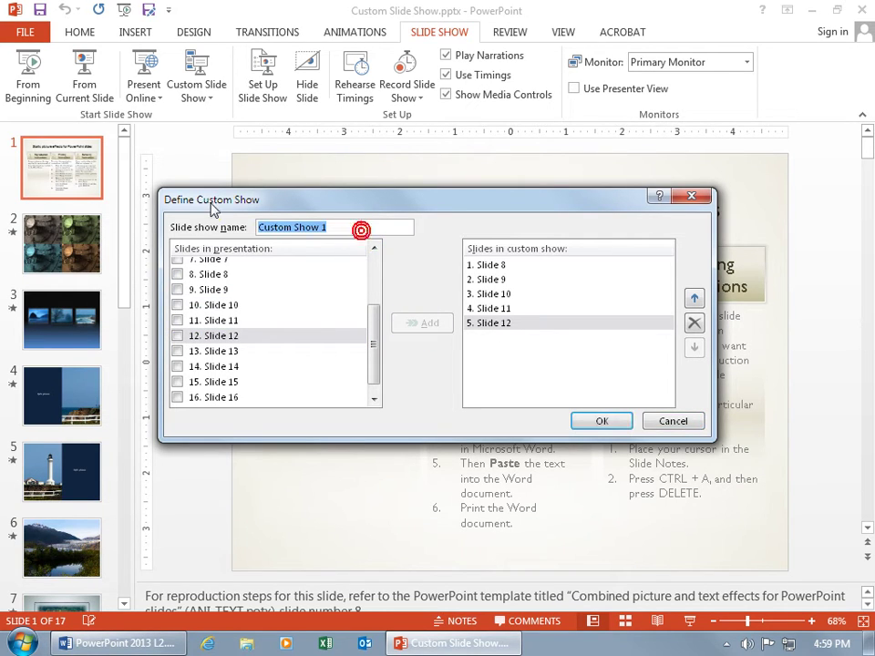
{"action": "type", "text": "Intermediate"}
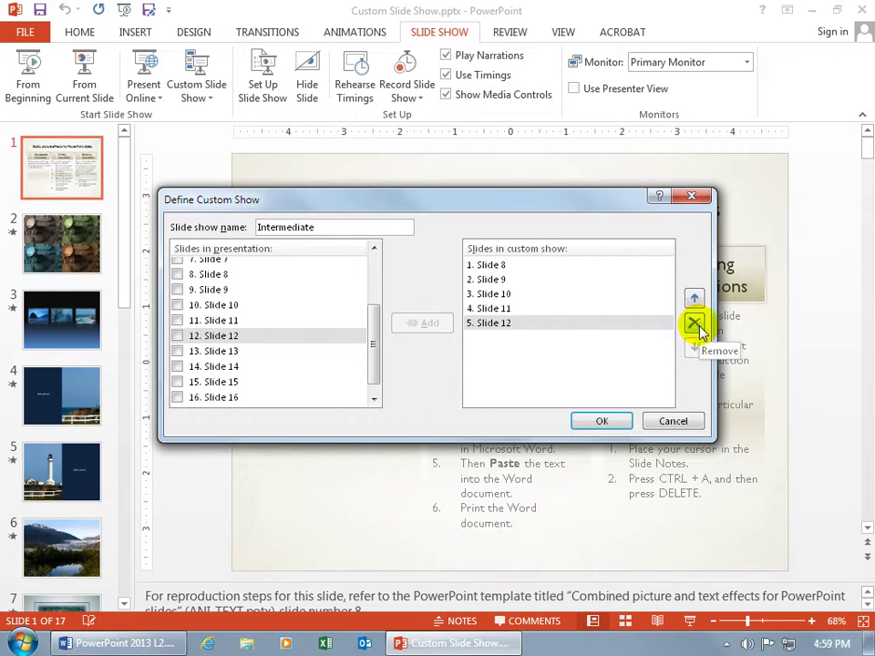
{"action": "left_click", "coordinate": [605, 421]}
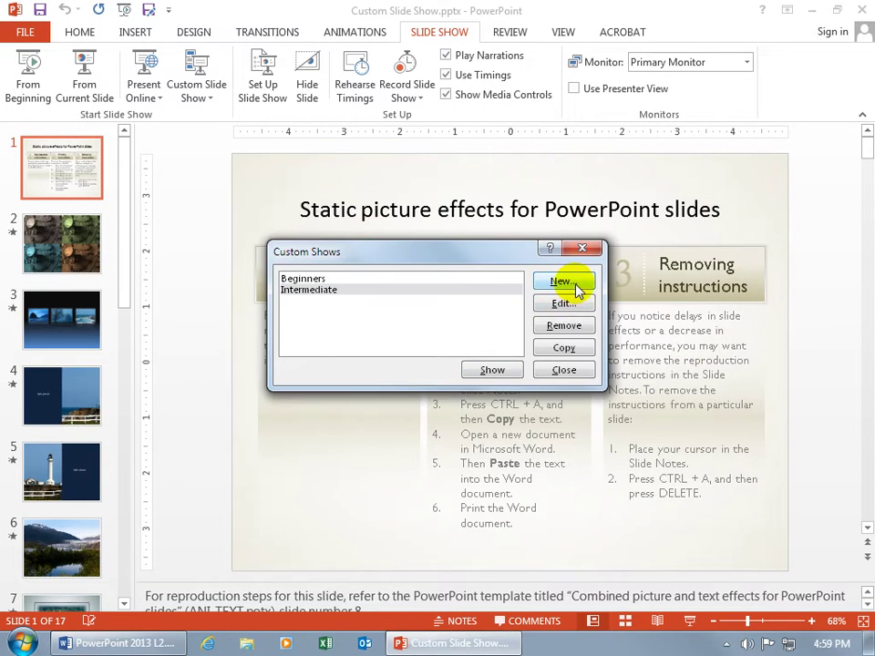
- Create and save a custom show named Advanced with Slides 1 and 13–17
{"action": "left_click", "coordinate": [564, 282]}
{"action": "triple_click", "coordinate": [357, 230]}
{"action": "type", "text": "Advanced"}
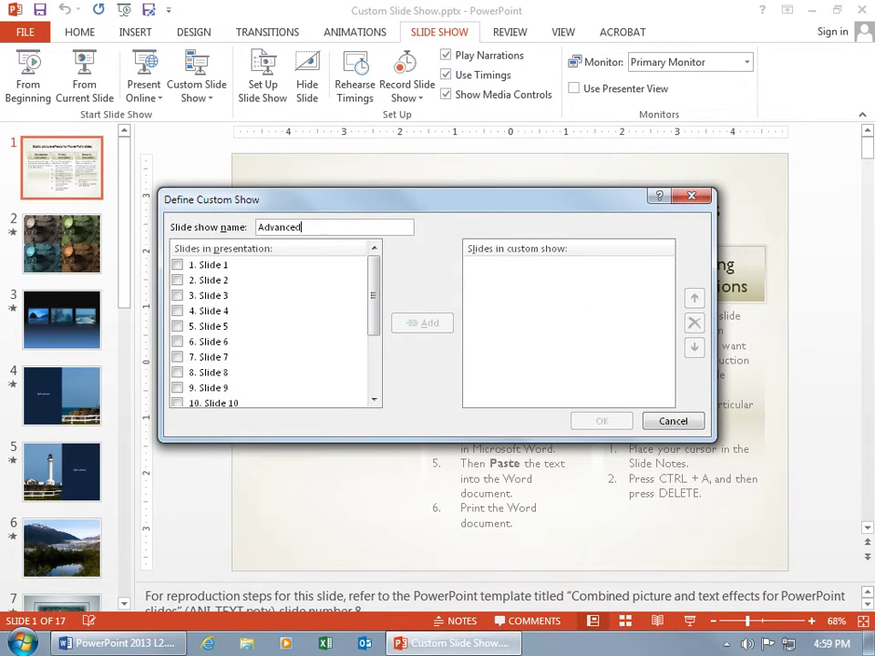
{"action": "left_click_drag", "start_coordinate": [375, 298], "coordinate": [376, 407]}
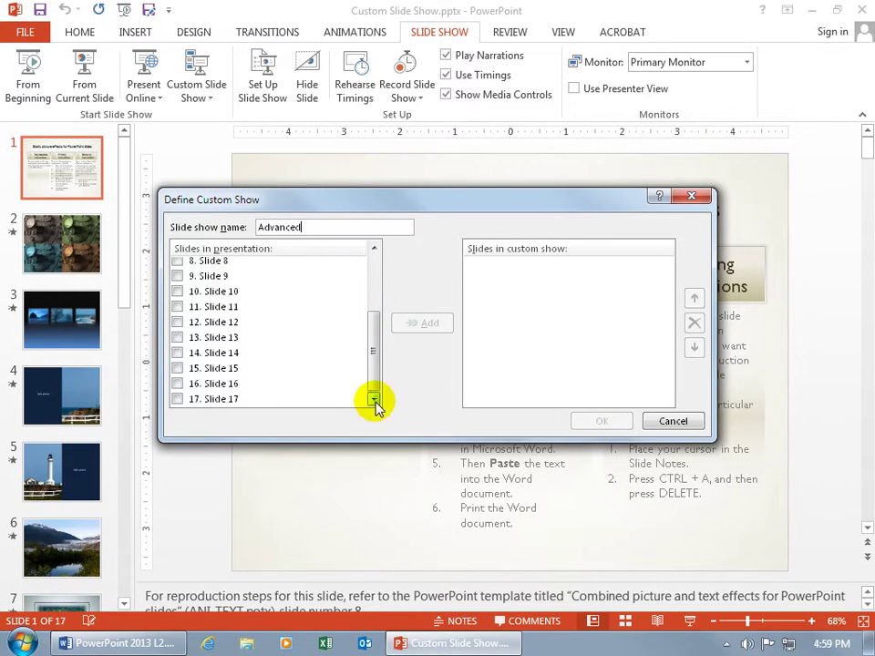
{"action": "left_click", "coordinate": [177, 337]}
{"action": "left_click", "coordinate": [176, 353]}
{"action": "left_click", "coordinate": [177, 368]}
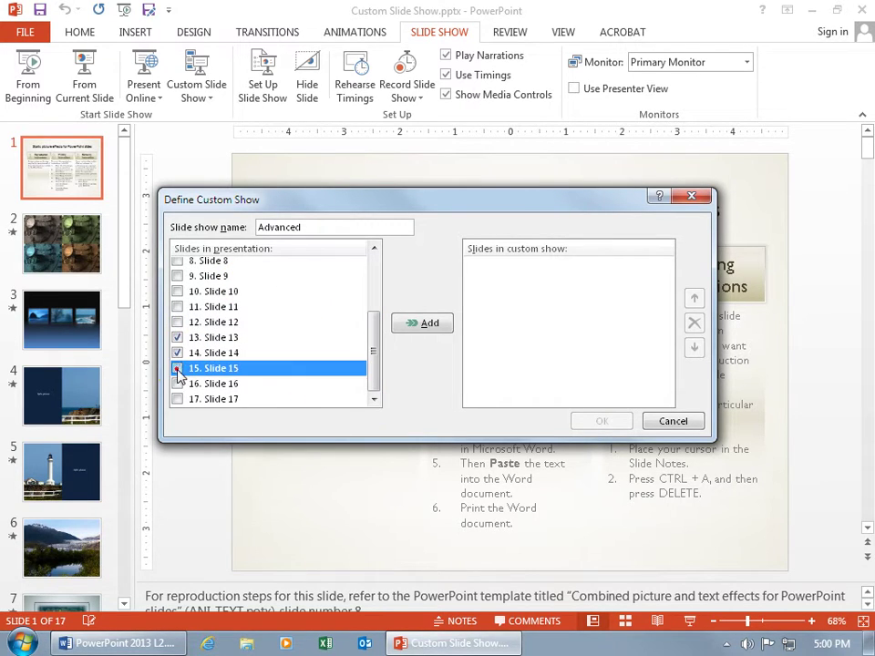
{"action": "left_click", "coordinate": [177, 384]}
{"action": "left_click", "coordinate": [177, 400]}
{"action": "left_click_drag", "start_coordinate": [373, 357], "coordinate": [374, 303]}
{"action": "left_click", "coordinate": [177, 264]}
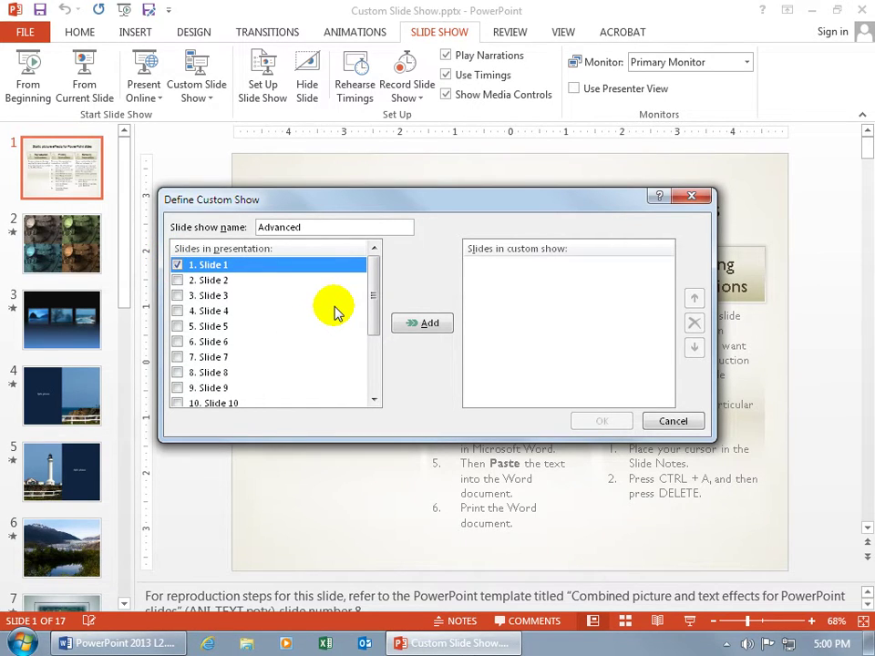
{"action": "left_click", "coordinate": [416, 326]}
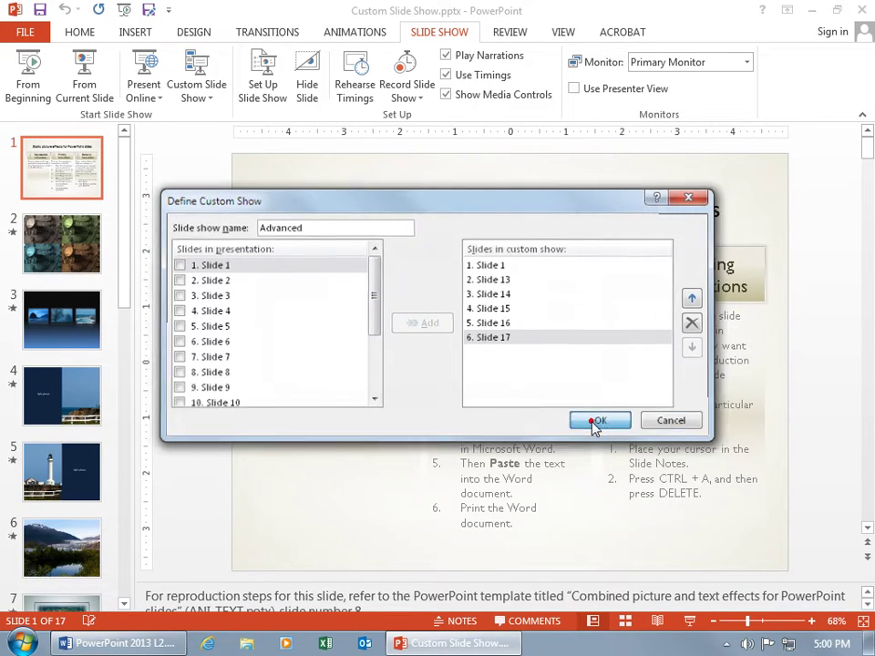
{"action": "left_click", "coordinate": [600, 420]}
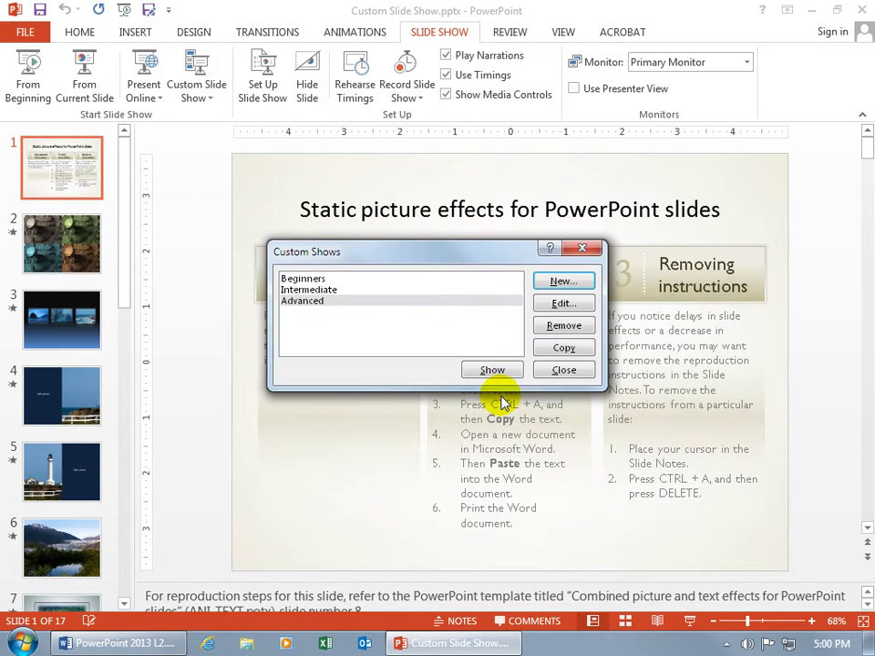
- Close Custom Shows and check that Beginners, Intermediate and Advanced appear in the Custom Slide Show list
{"action": "left_click", "coordinate": [564, 370]}
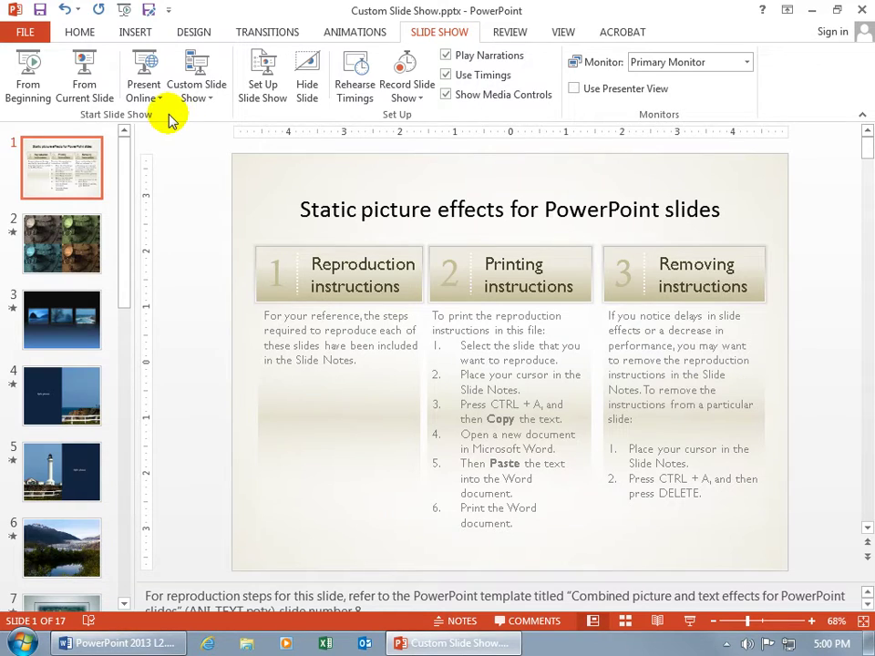
{"action": "left_click", "coordinate": [211, 95]}
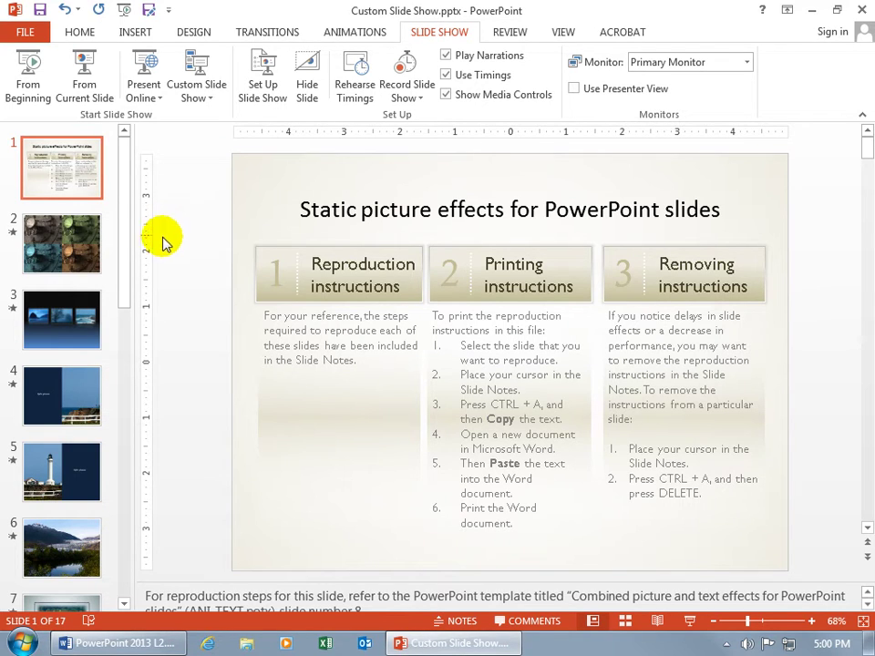
{"action": "left_click", "coordinate": [199, 94]}
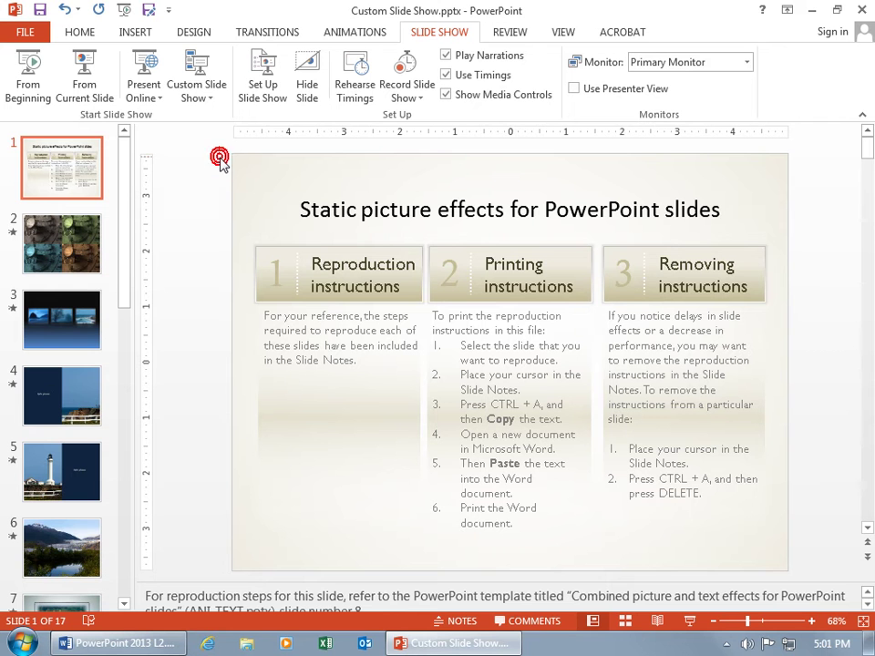
- Remove the Beginners and Intermediate shows from the Custom Shows list
{"action": "left_click", "coordinate": [196, 91]}
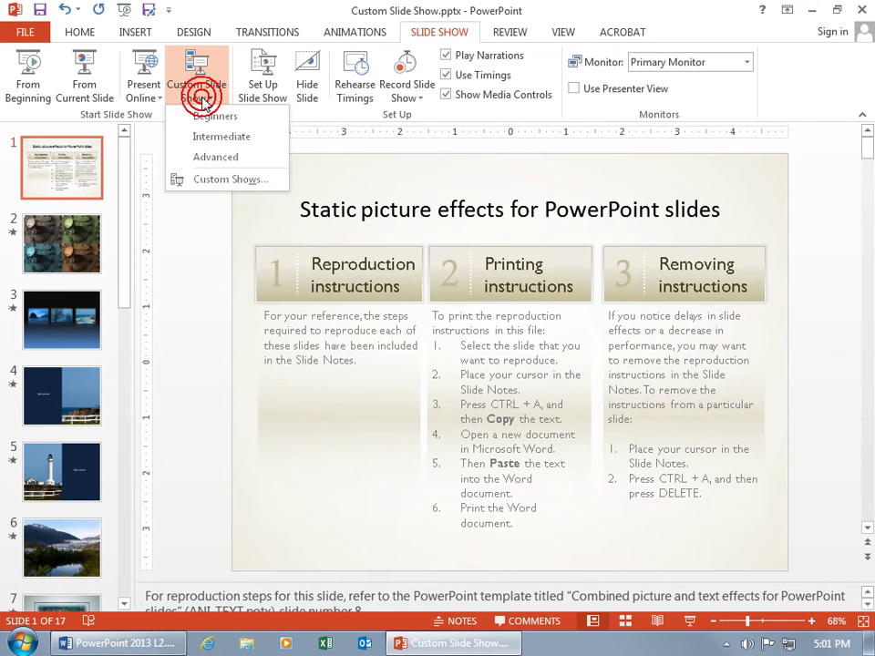
{"action": "left_click", "coordinate": [221, 180]}
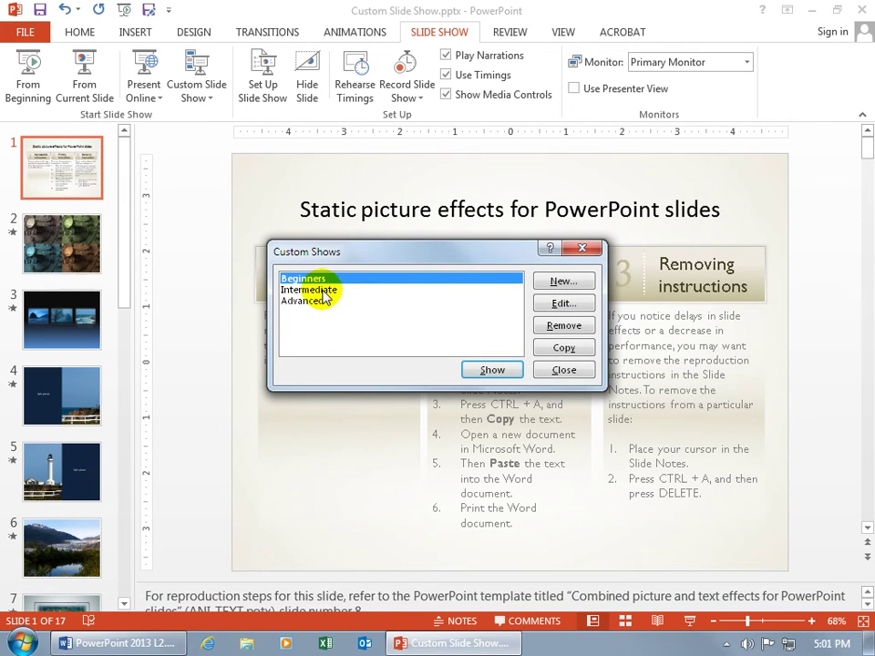
{"action": "left_click", "coordinate": [563, 326]}
{"action": "left_click", "coordinate": [328, 279]}
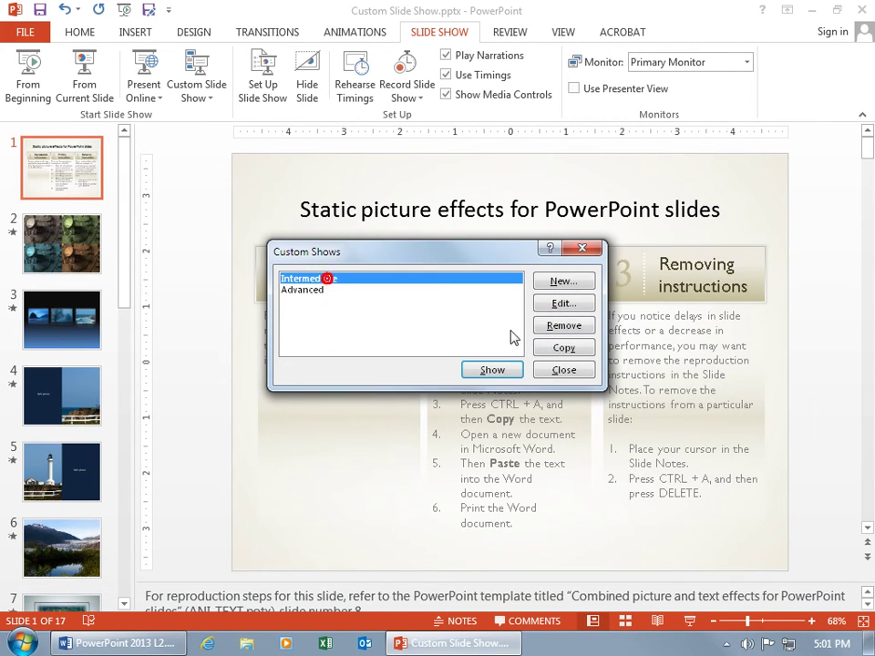
{"action": "left_click", "coordinate": [562, 326]}
- Copy the Advanced show, rename the copy to Advanced 2, and save it
{"action": "left_click", "coordinate": [331, 282]}
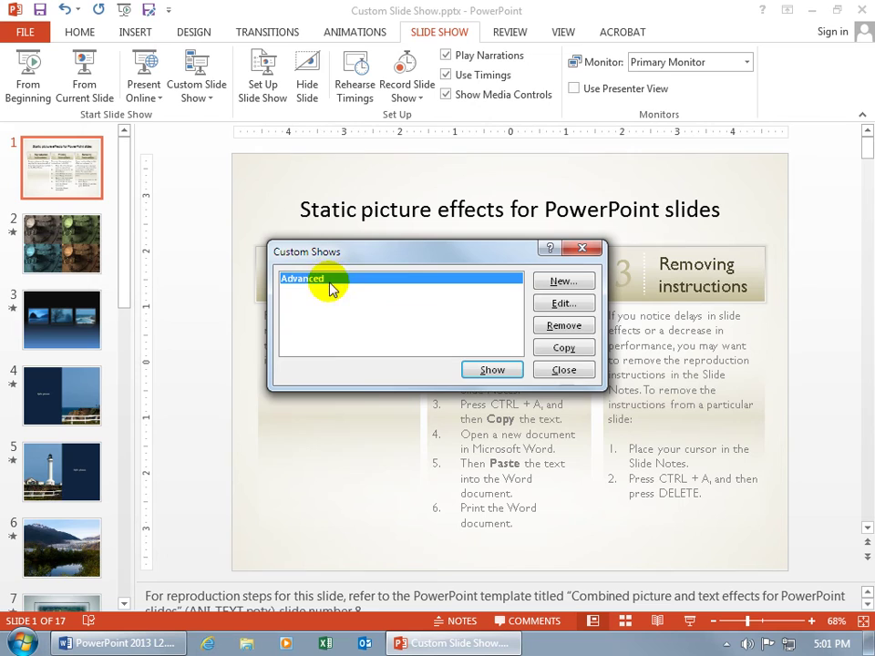
{"action": "left_click", "coordinate": [565, 349]}
{"action": "left_click", "coordinate": [349, 290]}
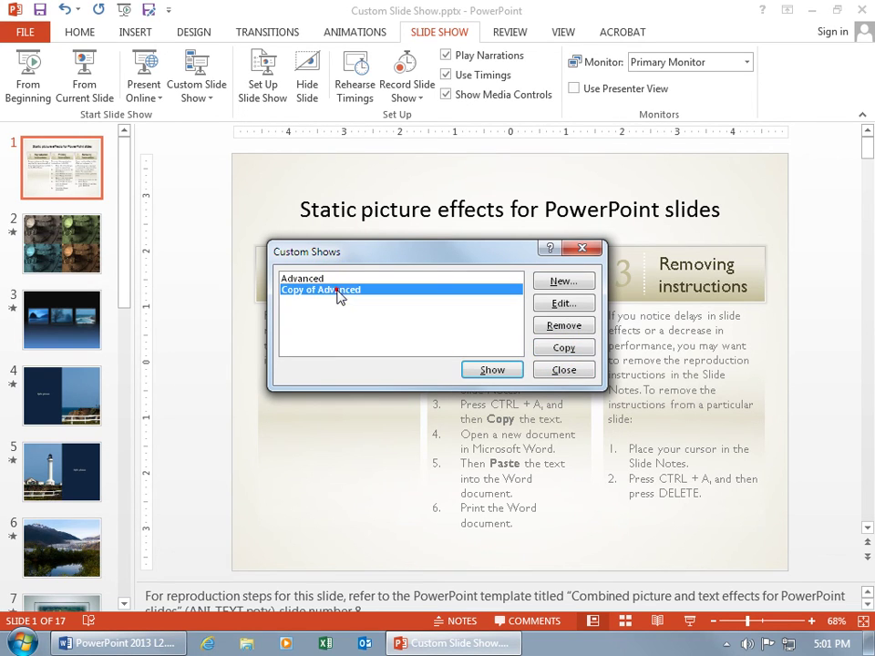
{"action": "left_click", "coordinate": [575, 302]}
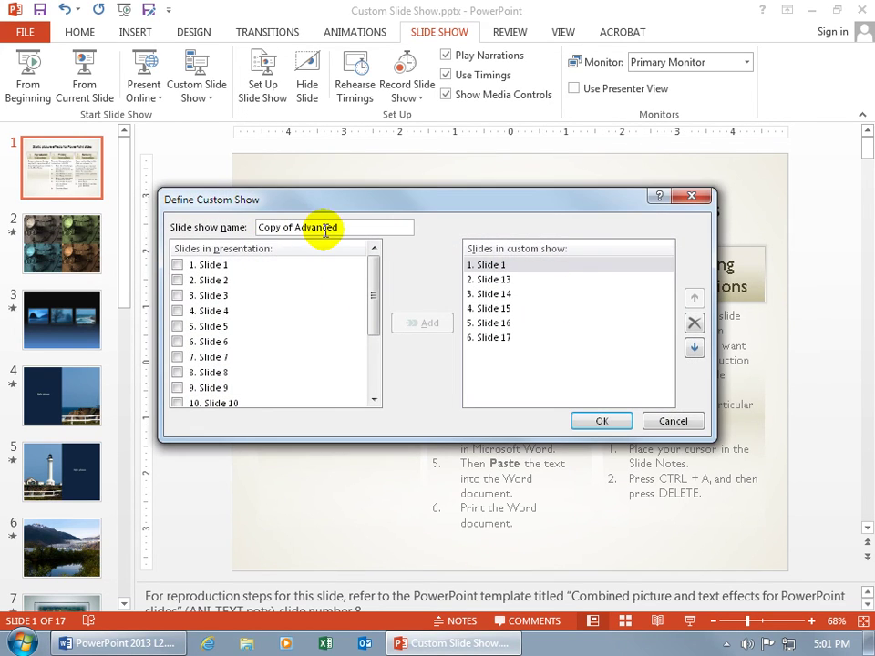
{"action": "left_click_drag", "start_coordinate": [292, 227], "coordinate": [234, 232]}
{"action": "key", "text": "Delete"}
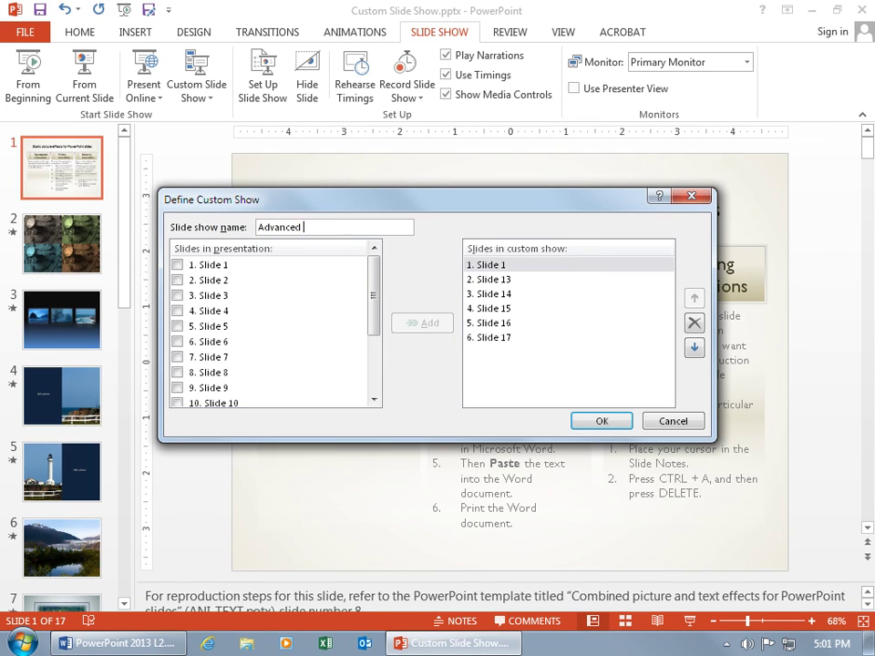
{"action": "left_click", "coordinate": [499, 278]}
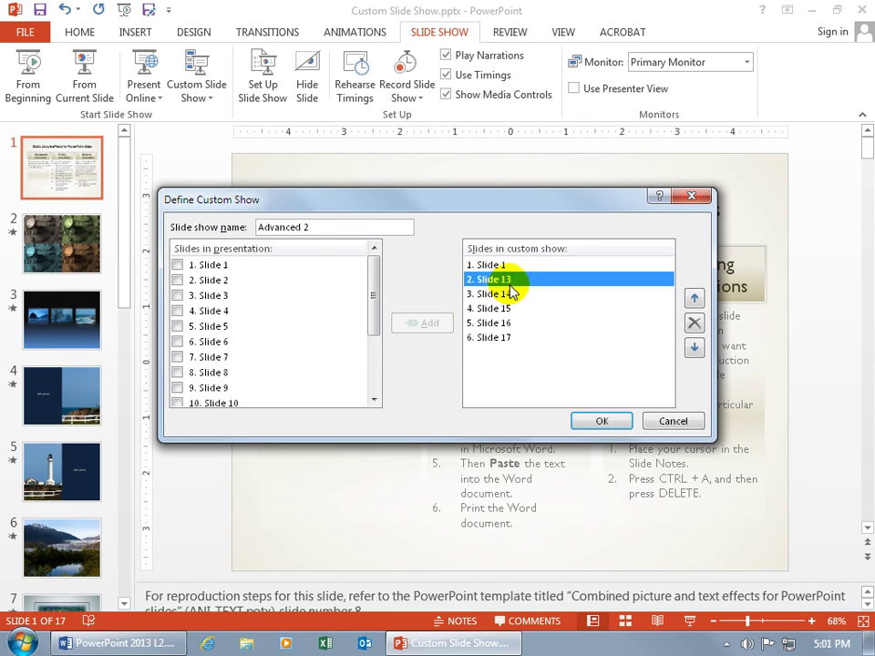
{"action": "left_click", "coordinate": [604, 420]}
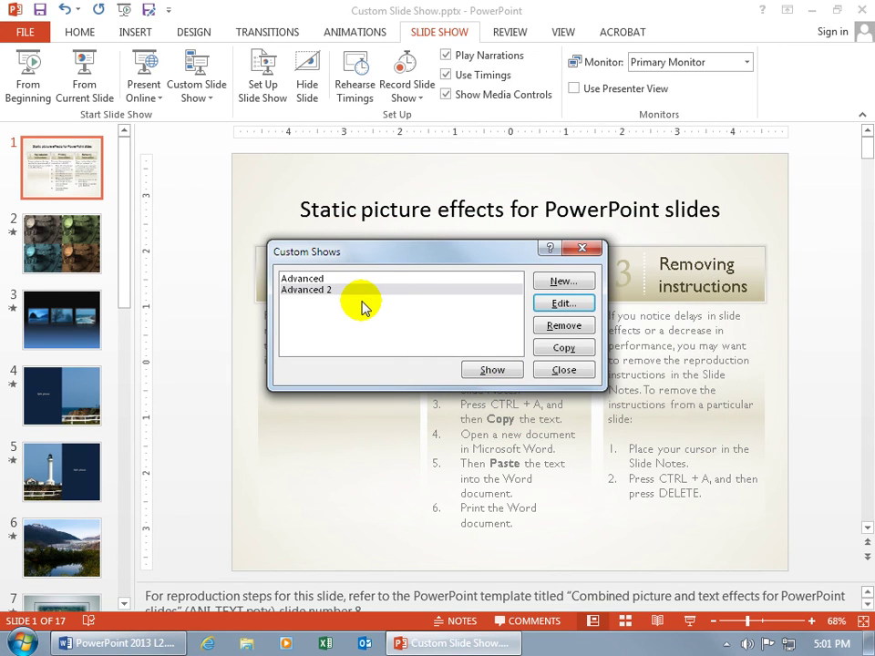